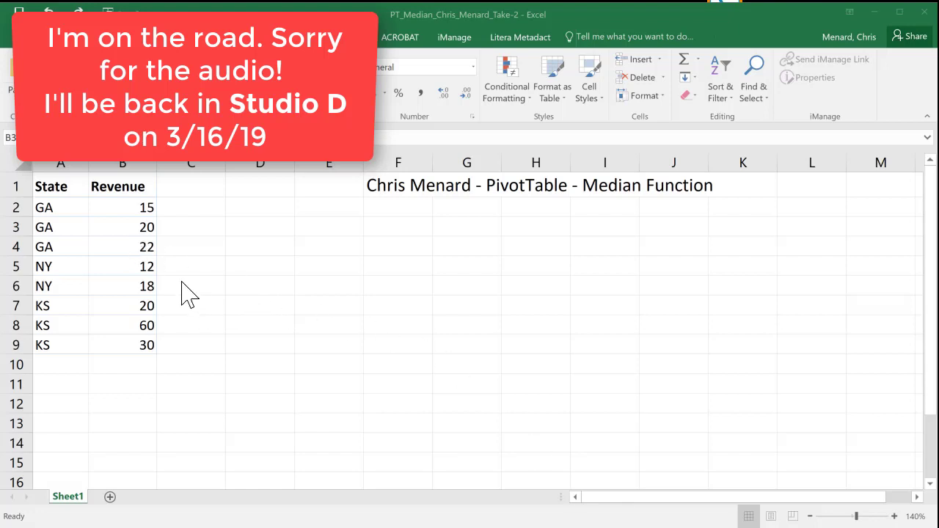
Step: Select and review the GA, KS and NY revenue values in the data
{"action": "left_click", "coordinate": [107, 227]}
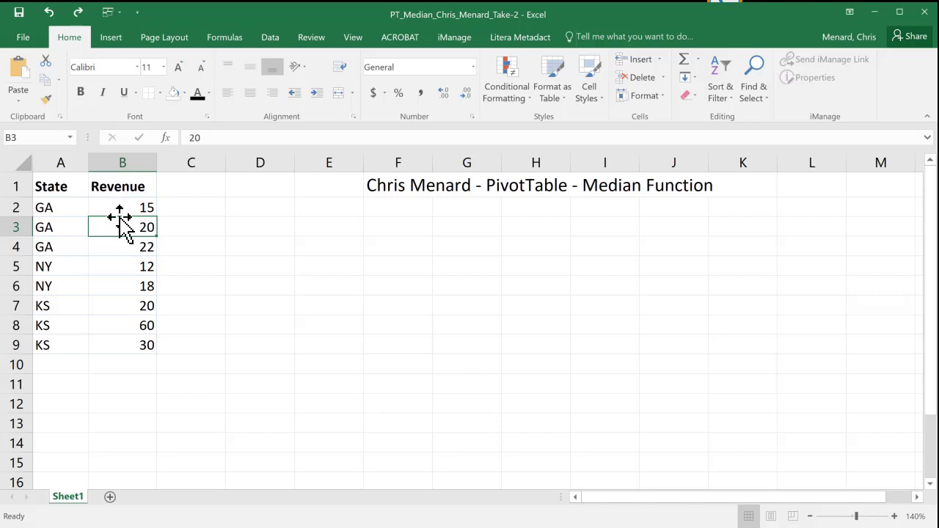
{"action": "left_click_drag", "start_coordinate": [118, 209], "coordinate": [114, 246]}
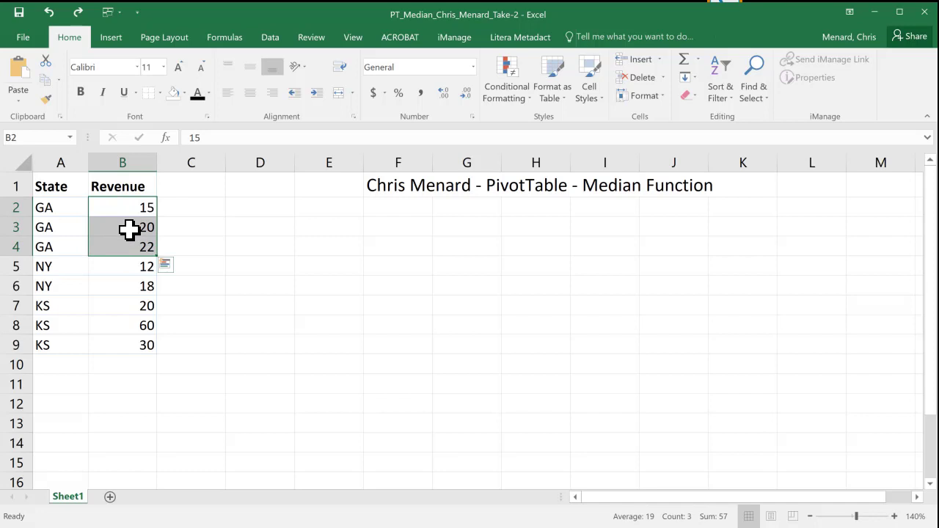
{"action": "left_click", "coordinate": [112, 313]}
{"action": "left_click_drag", "start_coordinate": [112, 320], "coordinate": [121, 345]}
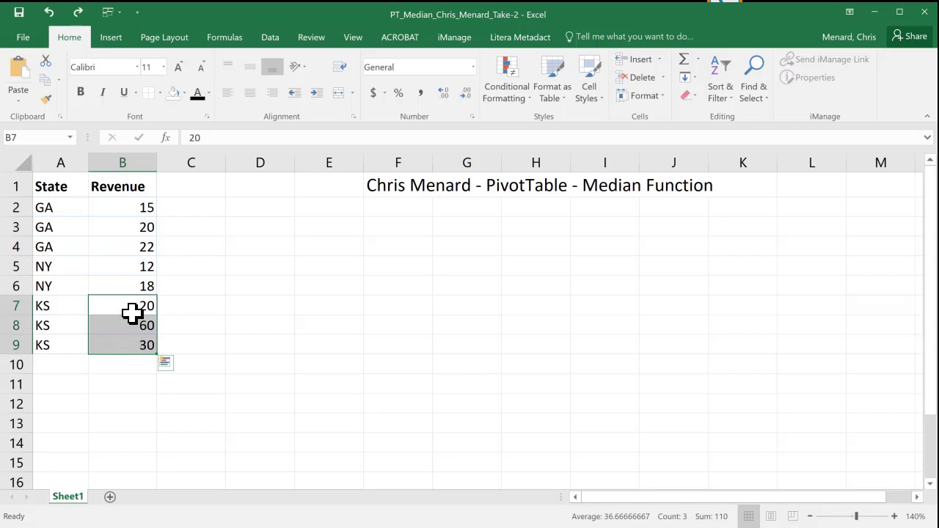
{"action": "left_click_drag", "start_coordinate": [126, 268], "coordinate": [130, 280]}
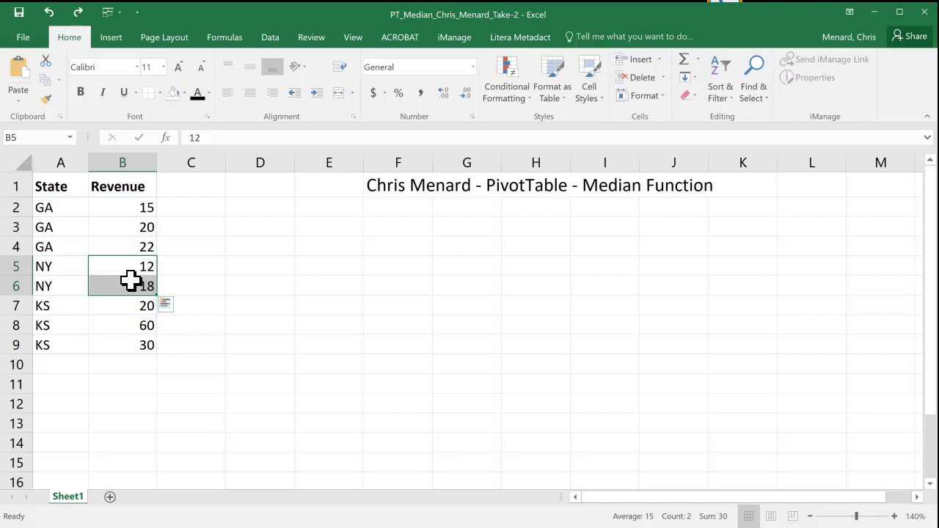
{"action": "left_click", "coordinate": [131, 252]}
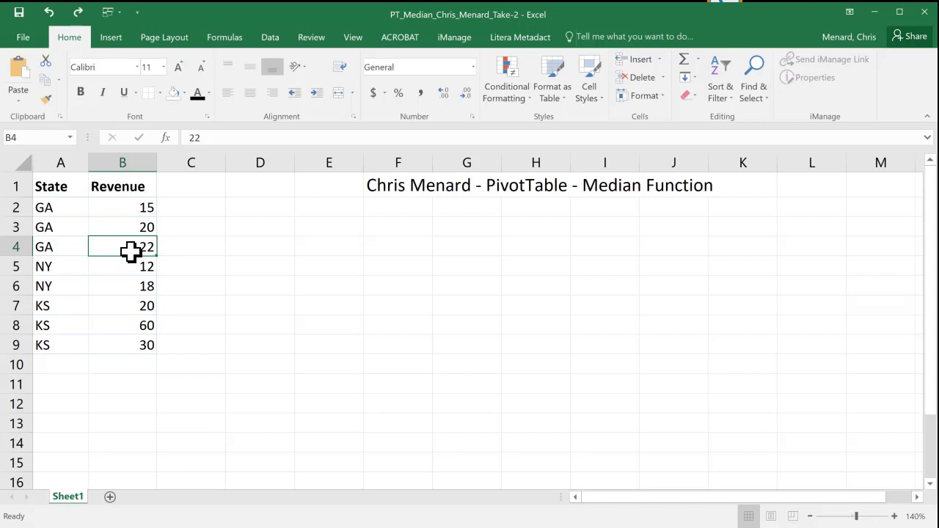
Step: Convert the State/Revenue range A1:B9 into a table with headers, Table3
{"action": "key", "text": "ctrl+t"}
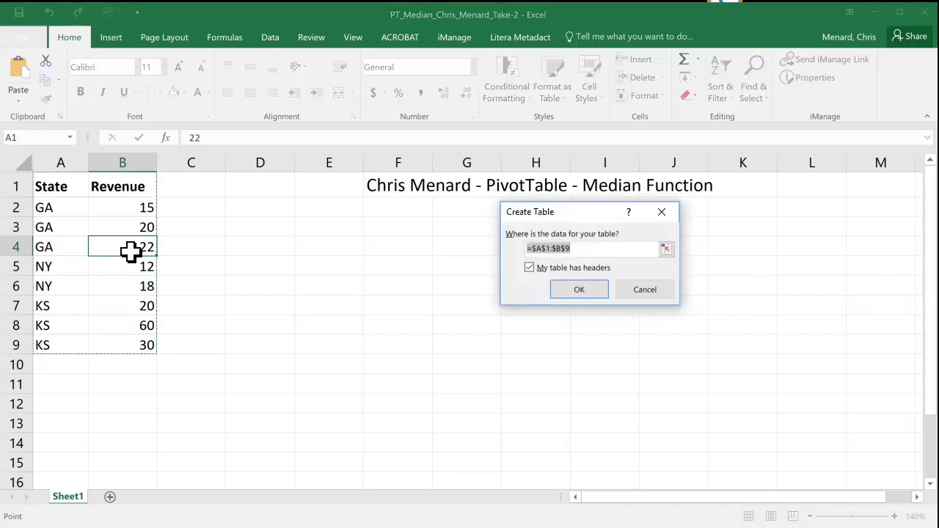
{"action": "left_click", "coordinate": [578, 291]}
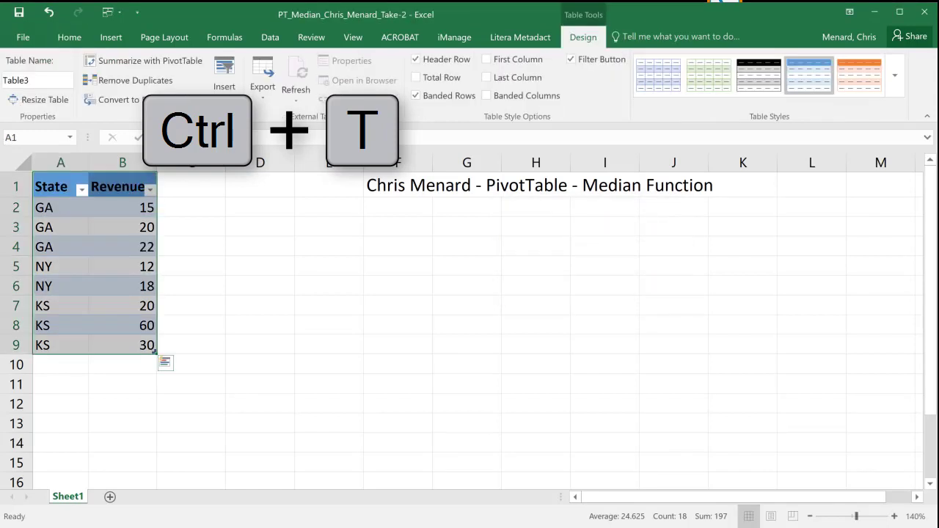
{"action": "left_click", "coordinate": [121, 42]}
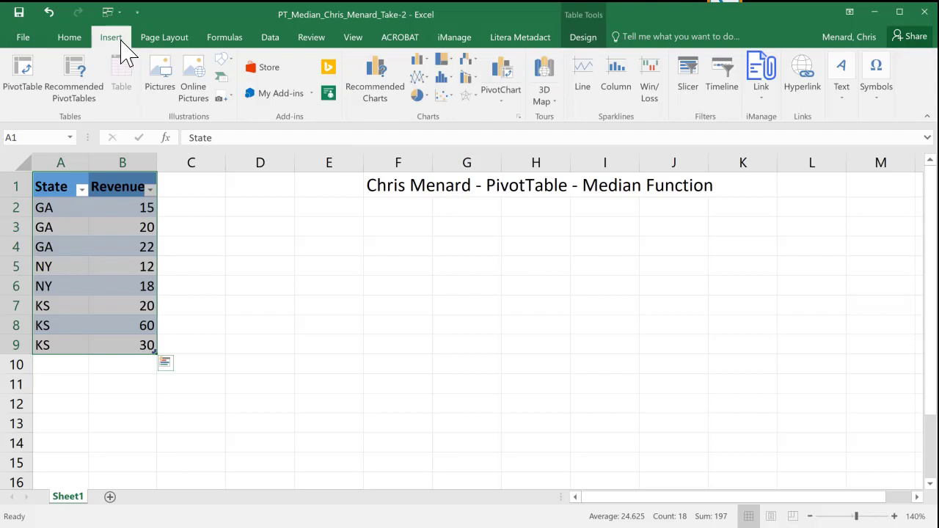
Step: Create a PivotTable from Table3 at E5 on the existing sheet, added to the Data Model
{"action": "left_click", "coordinate": [4, 78]}
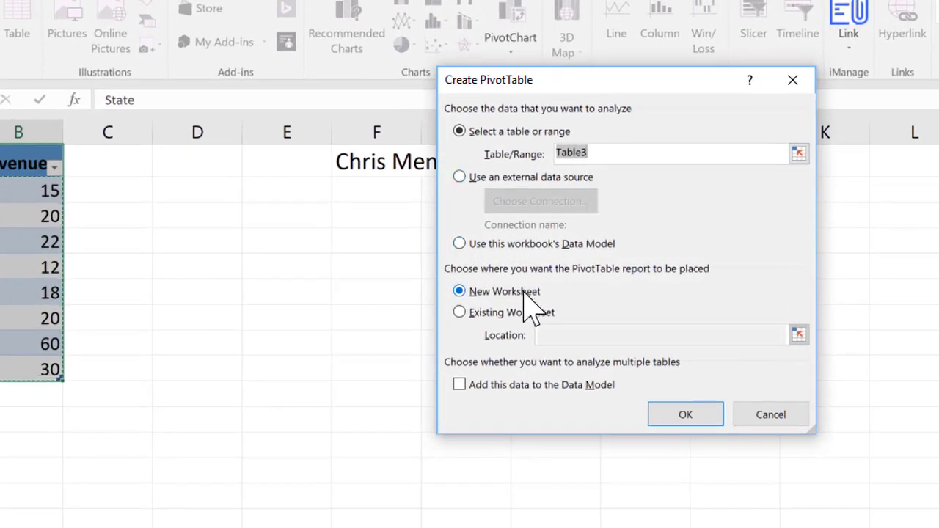
{"action": "left_click", "coordinate": [462, 314]}
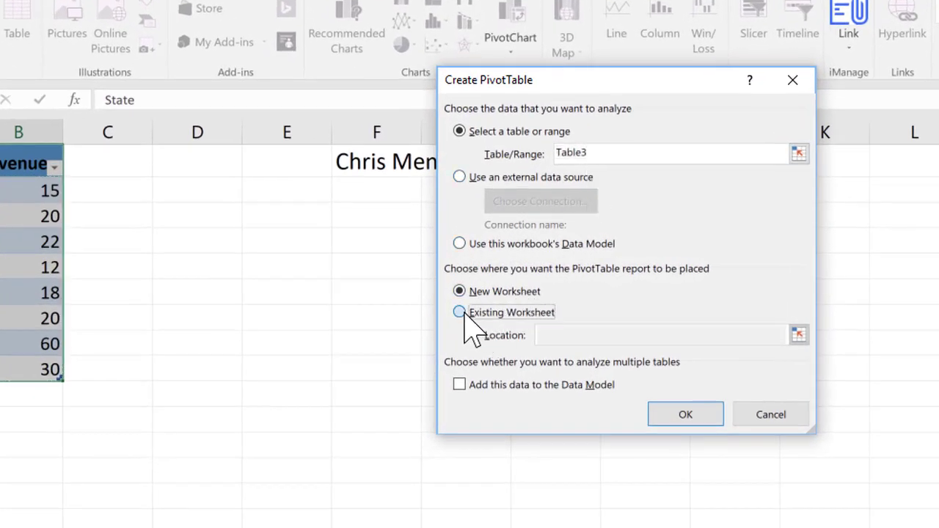
{"action": "left_click", "coordinate": [547, 335]}
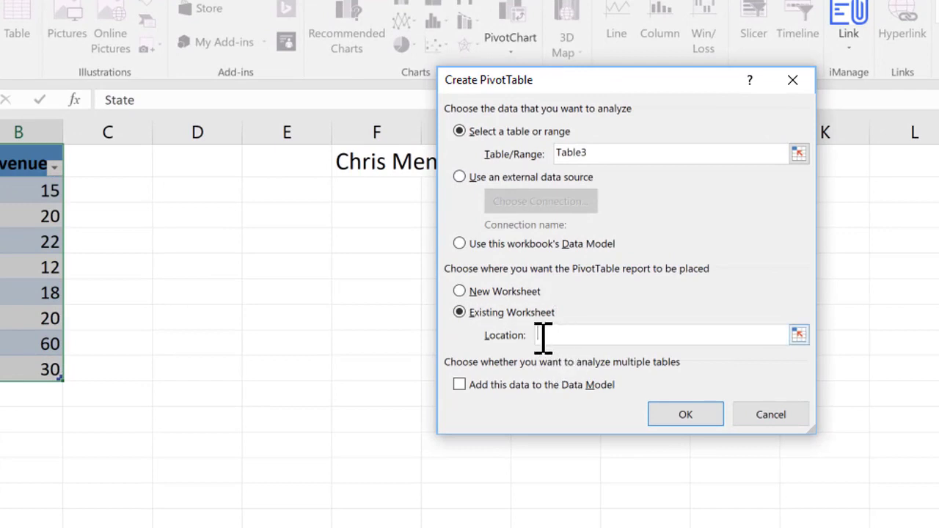
{"action": "left_click", "coordinate": [272, 274]}
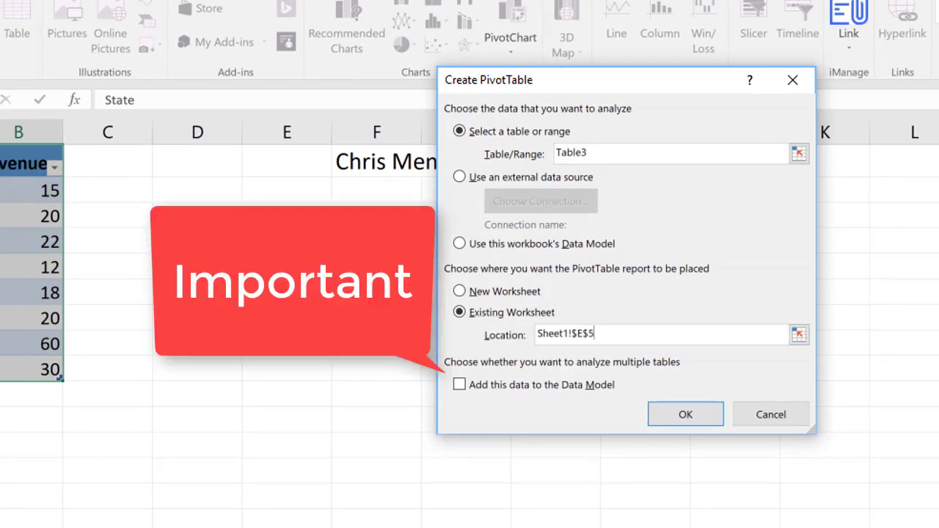
{"action": "left_click", "coordinate": [459, 385]}
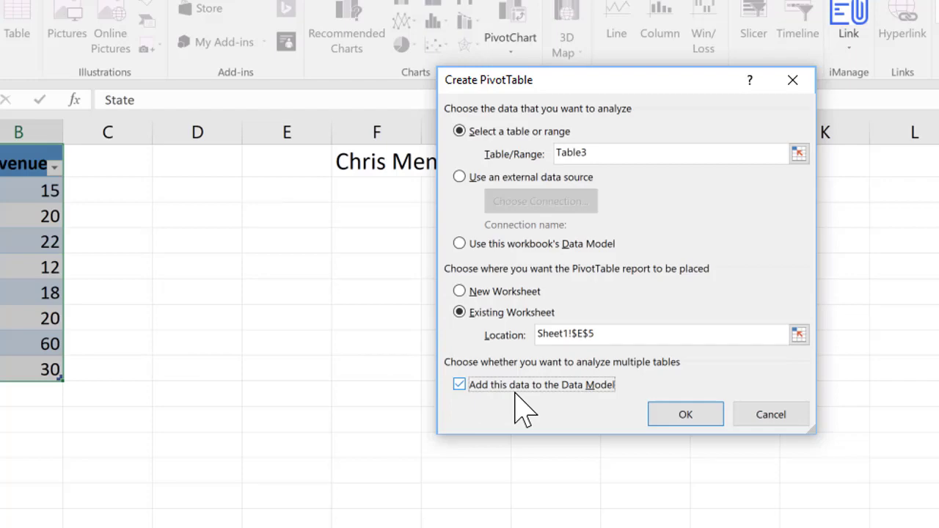
{"action": "left_click", "coordinate": [660, 416]}
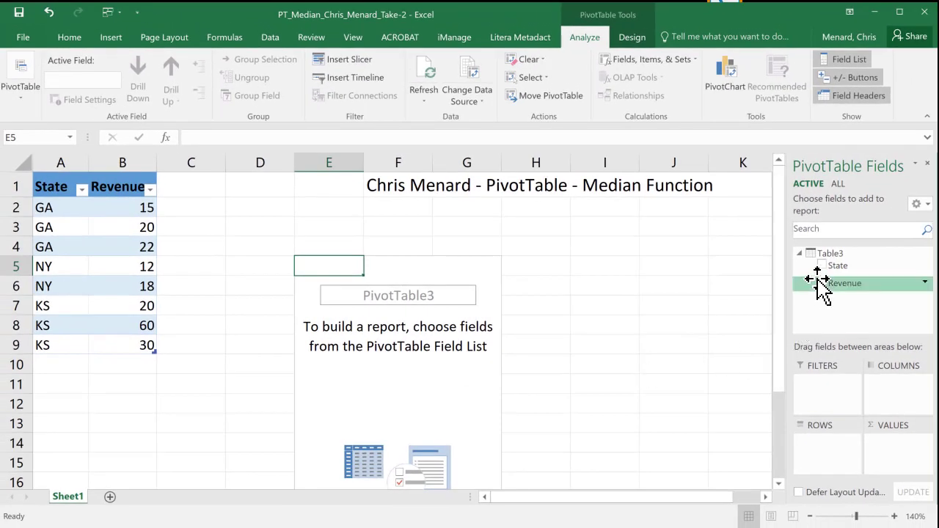
Step: Add State as rows and Sum of Revenue as values, reviewing Value Field Settings without changes
{"action": "left_click", "coordinate": [821, 265]}
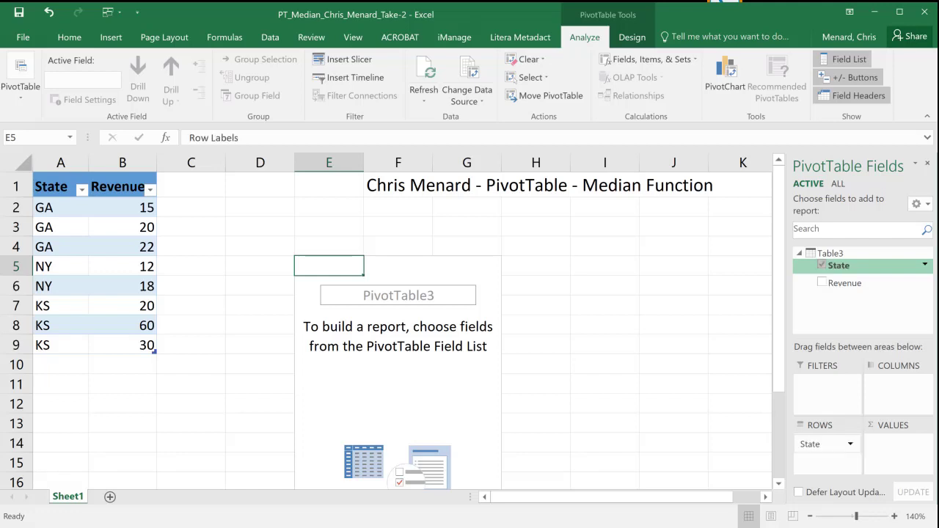
{"action": "left_click", "coordinate": [821, 282]}
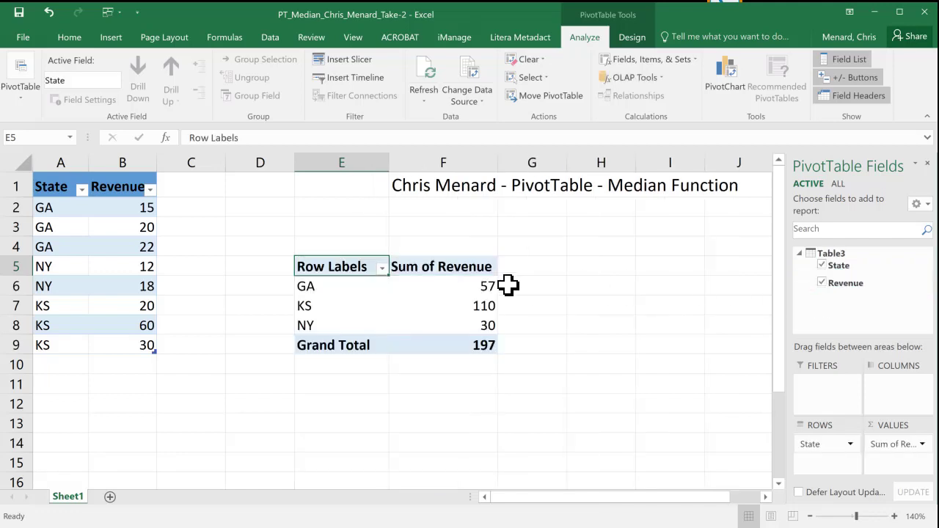
{"action": "double_click", "coordinate": [431, 266]}
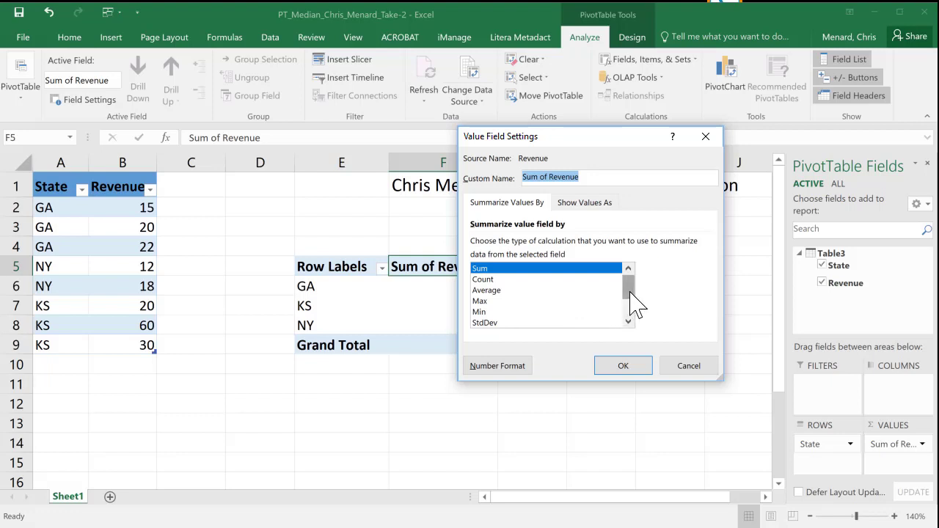
{"action": "mouse_move", "coordinate": [627, 285]}
{"action": "left_mouse_down"}
{"action": "mouse_move", "coordinate": [627, 310]}
{"action": "mouse_move", "coordinate": [629, 279]}
{"action": "left_mouse_up"}
{"action": "left_click", "coordinate": [689, 366]}
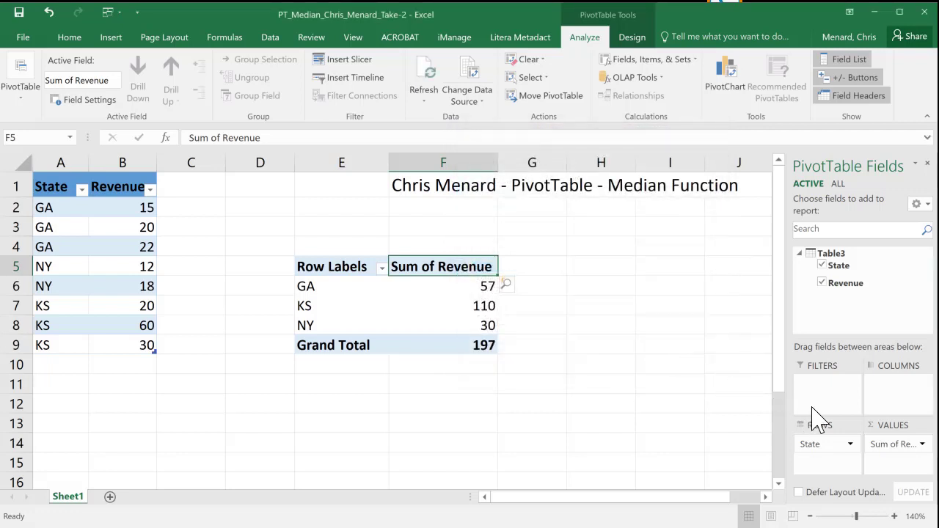
Step: Remove Revenue from the PivotTable values and start a new measure on Table3
{"action": "left_click", "coordinate": [823, 283]}
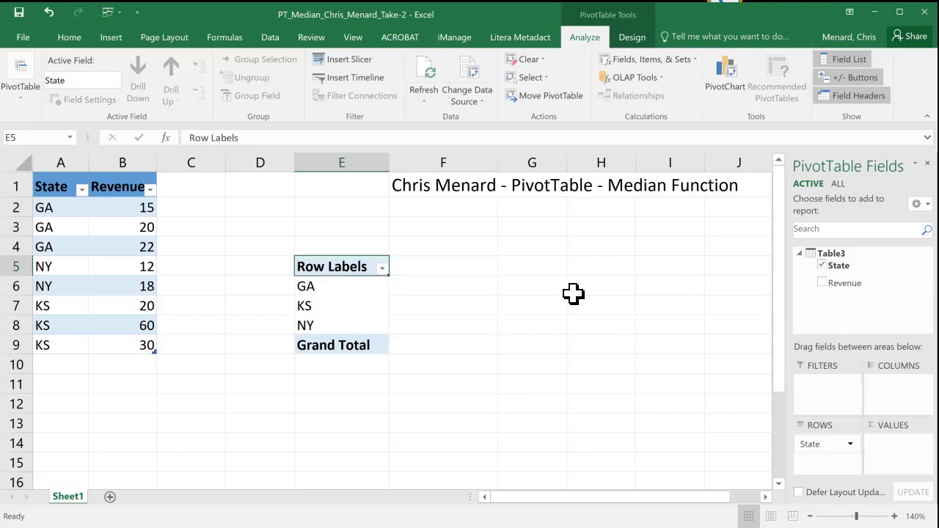
{"action": "right_click", "coordinate": [832, 257]}
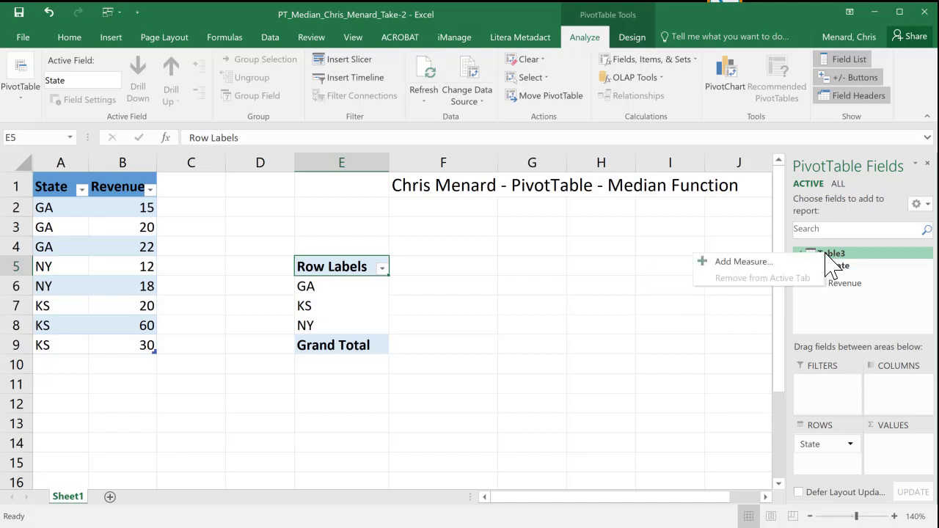
{"action": "left_click", "coordinate": [772, 263]}
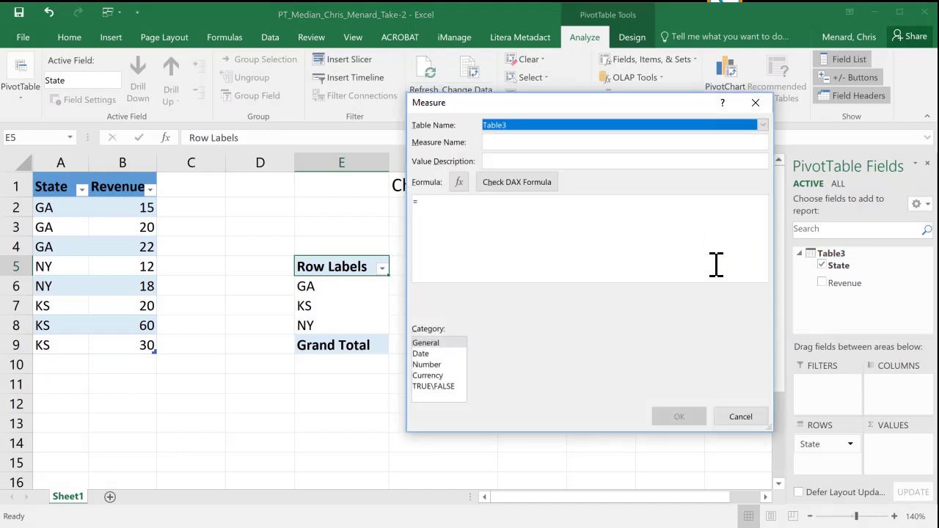
Step: Name the measure 'Median Revenue' with the formula =MEDIAN(Table3[Revenue])
{"action": "left_click", "coordinate": [491, 142]}
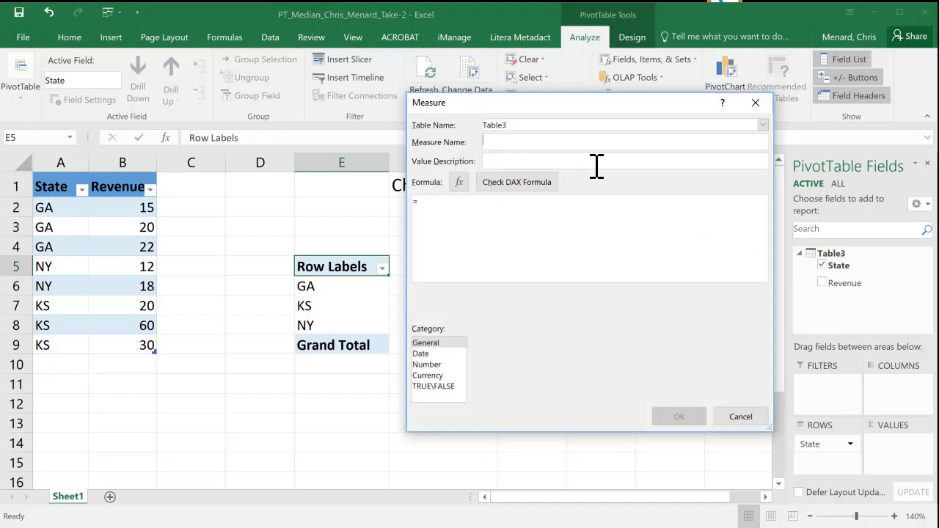
{"action": "type", "text": "Medi"}
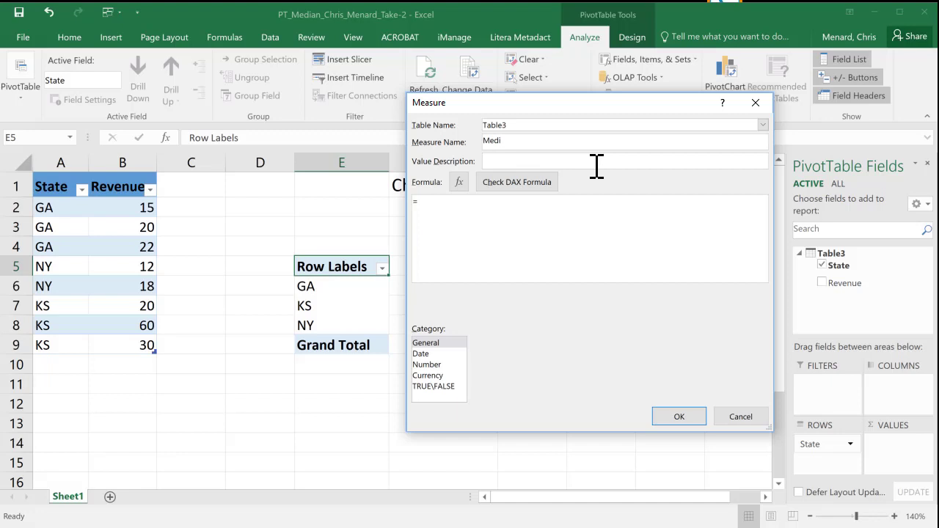
{"action": "type", "text": "an Revenue"}
{"action": "left_click", "coordinate": [438, 205]}
{"action": "type", "text": "med"}
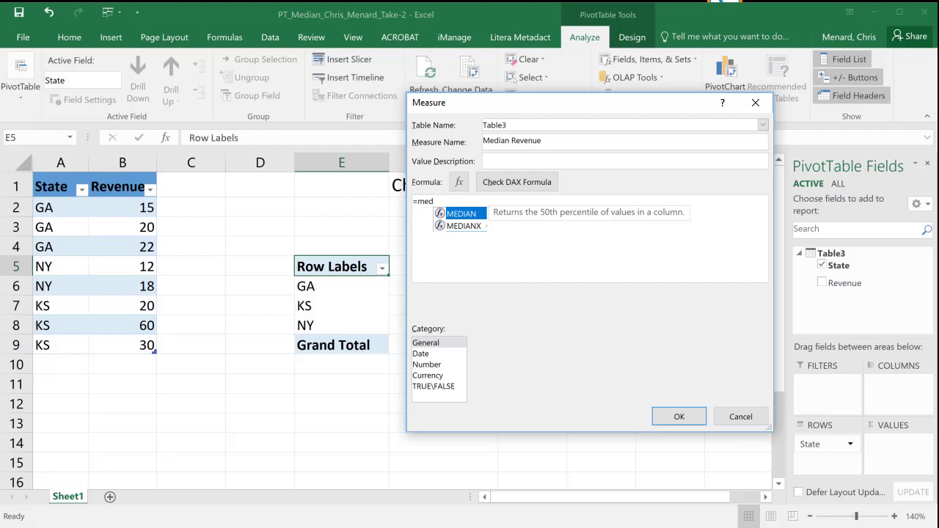
{"action": "key", "text": "Tab"}
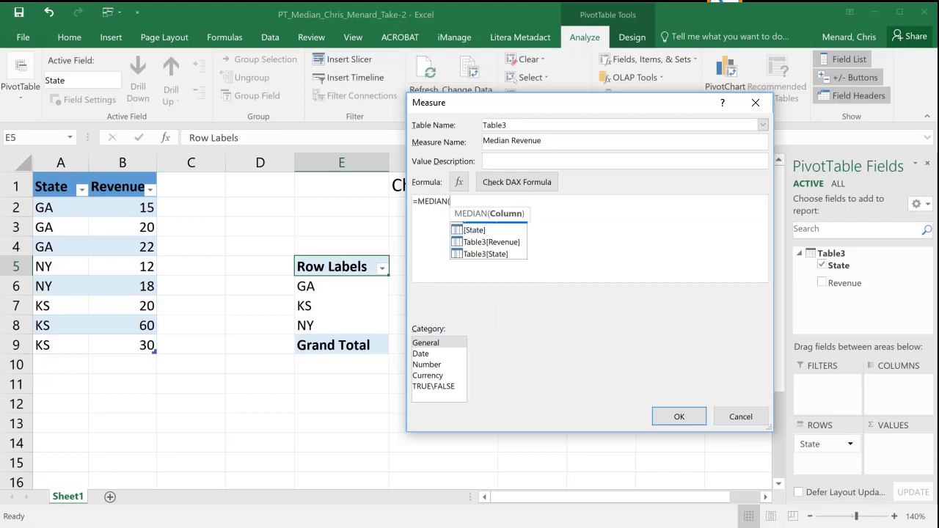
{"action": "double_click", "coordinate": [490, 242]}
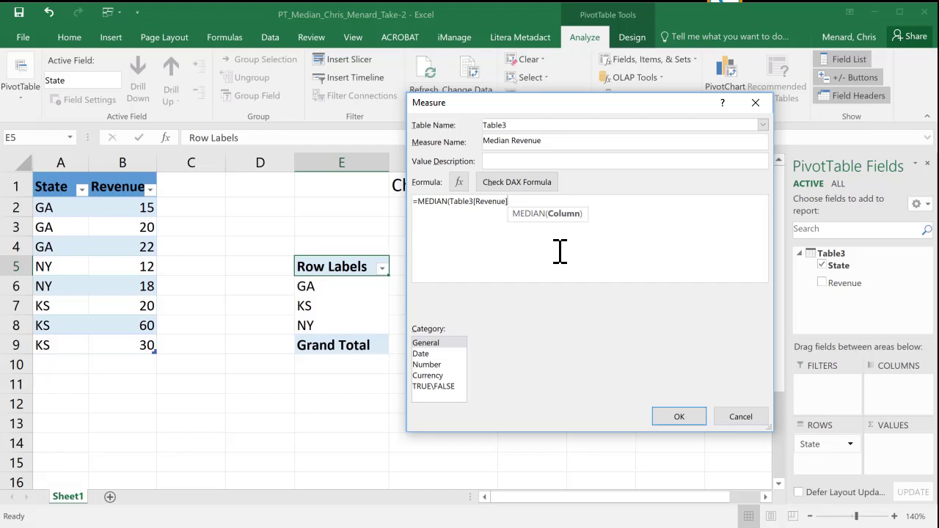
{"action": "type", "text": ")"}
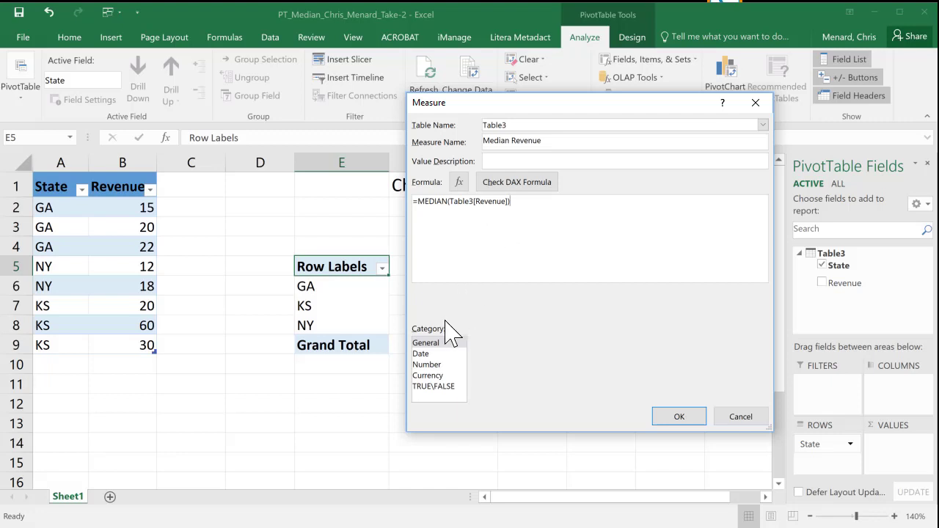
Step: Format Median Revenue as a decimal number with 0 decimals and 1000 separator, and save it
{"action": "left_click", "coordinate": [431, 375]}
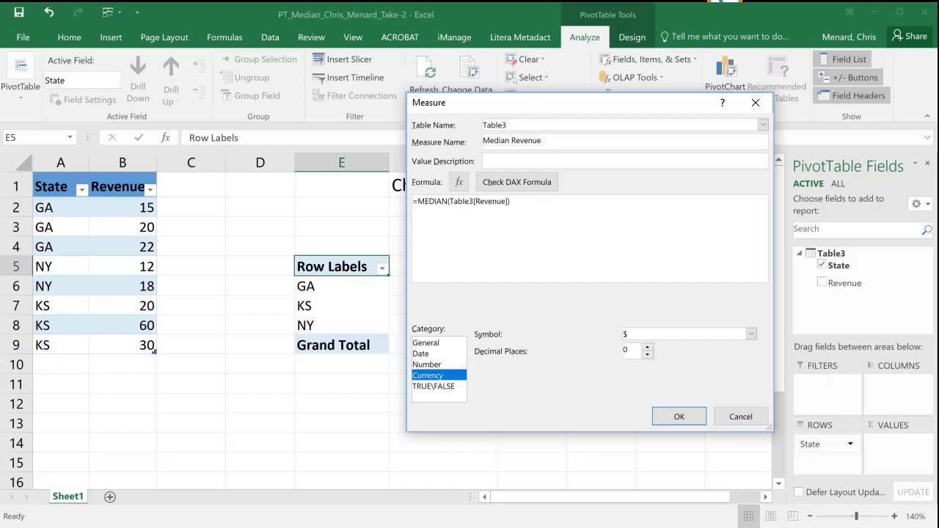
{"action": "left_click", "coordinate": [428, 365]}
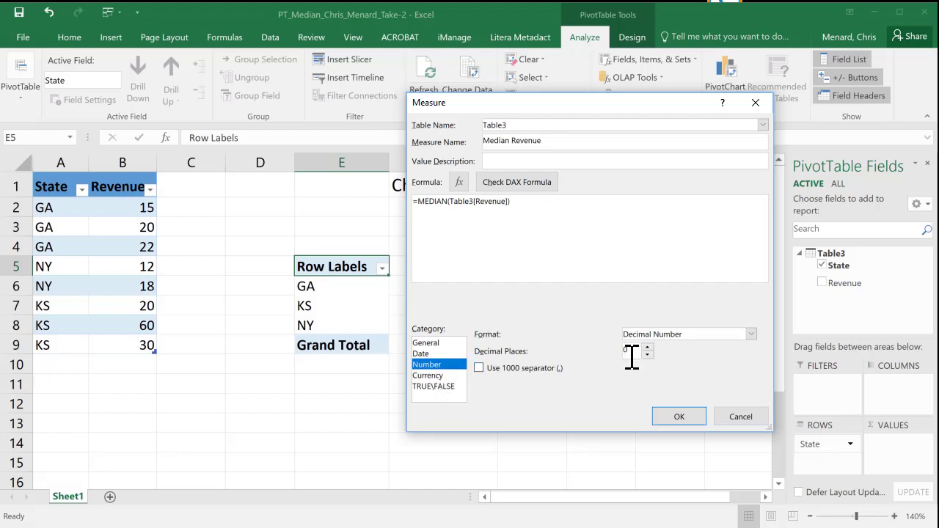
{"action": "left_click", "coordinate": [479, 368]}
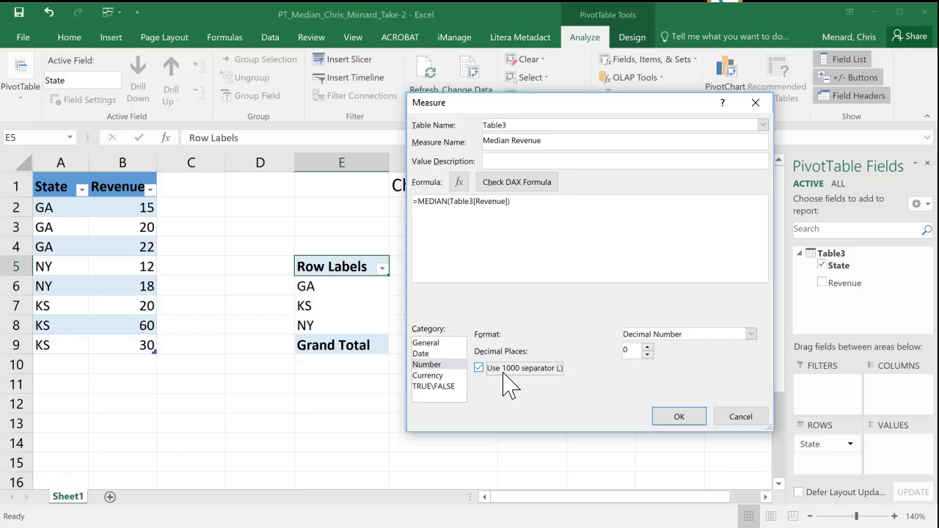
{"action": "left_click", "coordinate": [671, 418]}
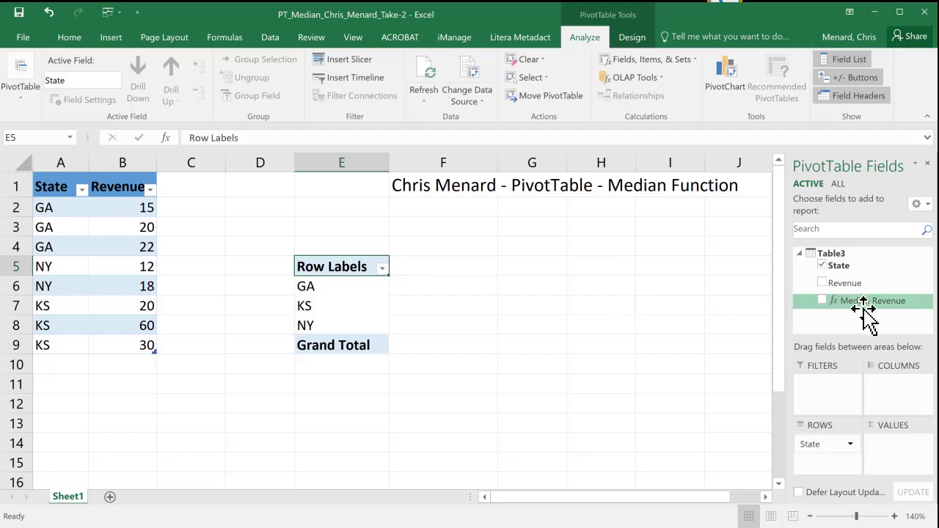
Step: Add Median Revenue to the PivotTable values, showing GA 20, KS 30, NY 15
{"action": "left_click", "coordinate": [822, 301]}
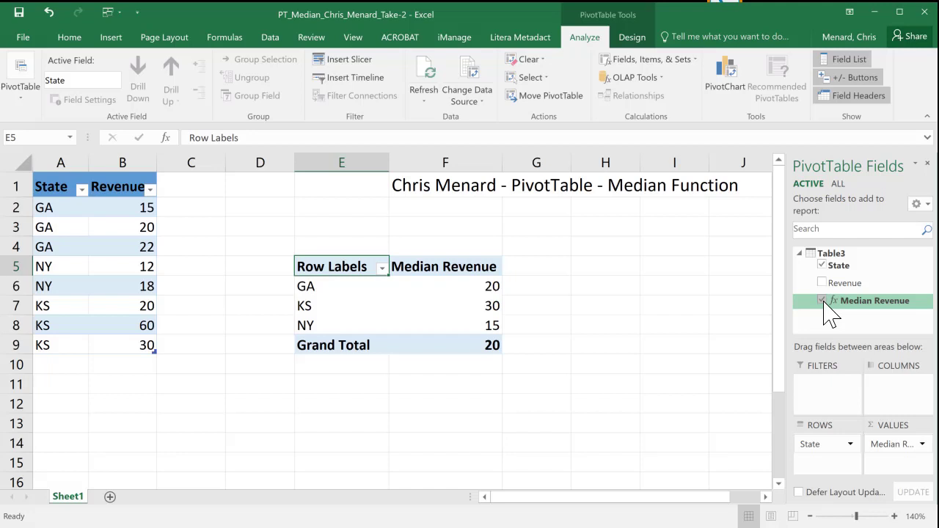
{"action": "left_click", "coordinate": [59, 362]}
Step: Append rows GA 22 and NY 100 to the bottom of Table3
{"action": "type", "text": "GA"}
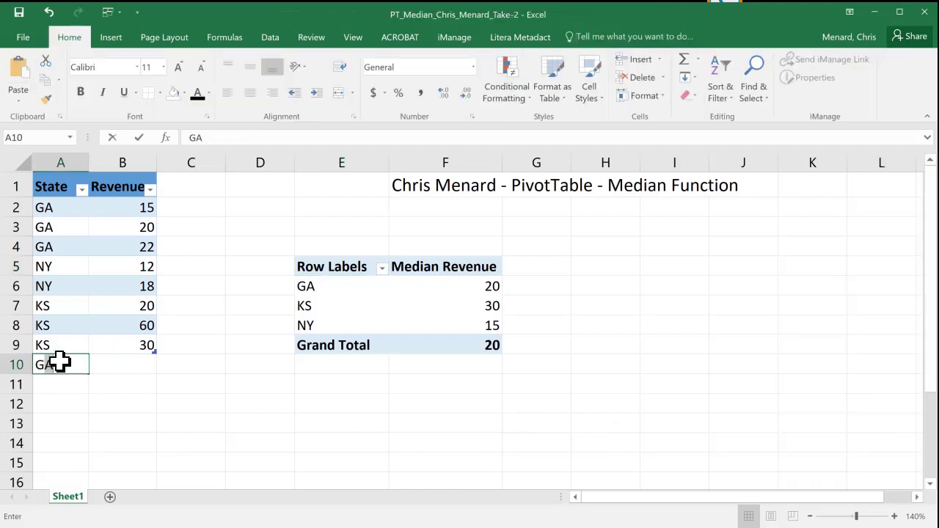
{"action": "key", "text": "Tab"}
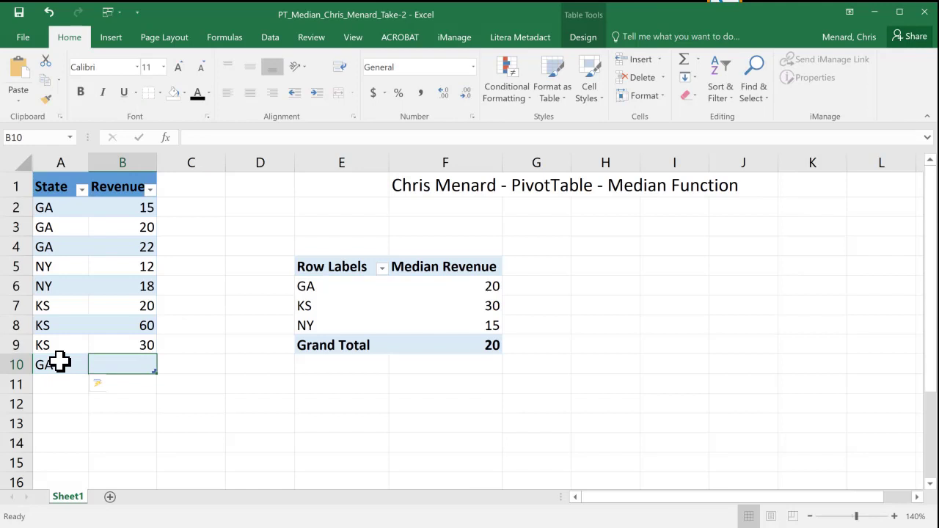
{"action": "type", "text": "22"}
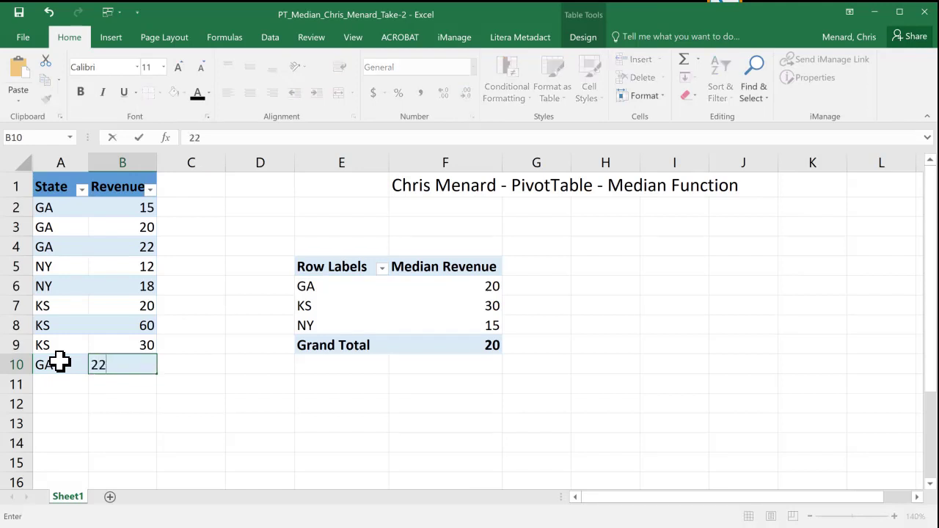
{"action": "key", "text": "Return"}
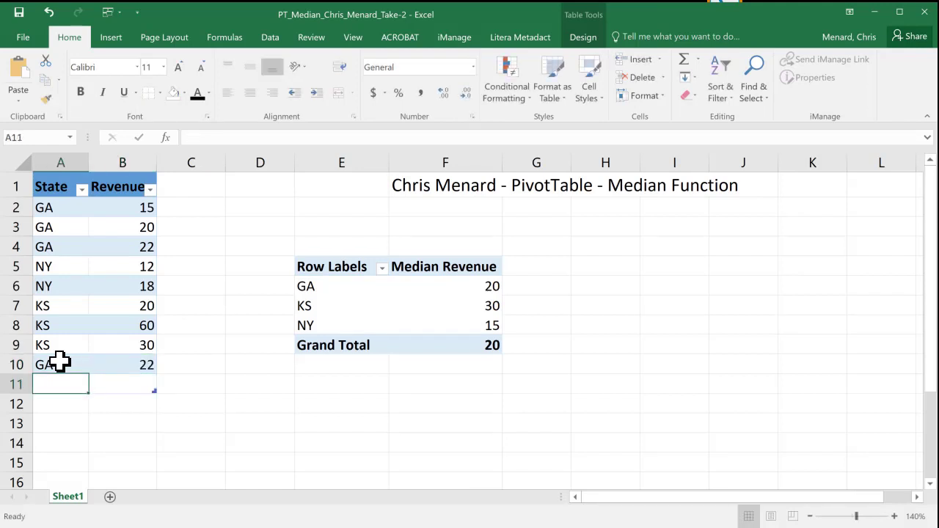
{"action": "type", "text": "NY"}
{"action": "key", "text": "Tab"}
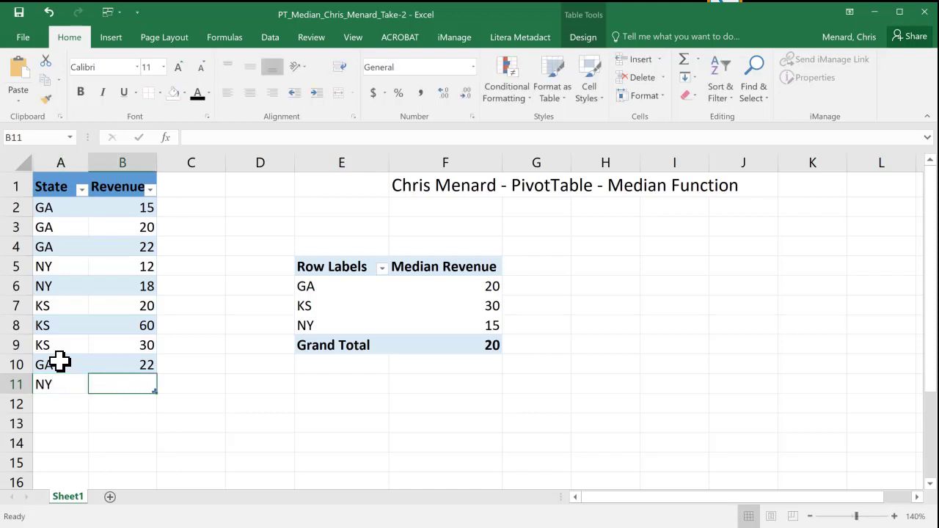
{"action": "type", "text": "100"}
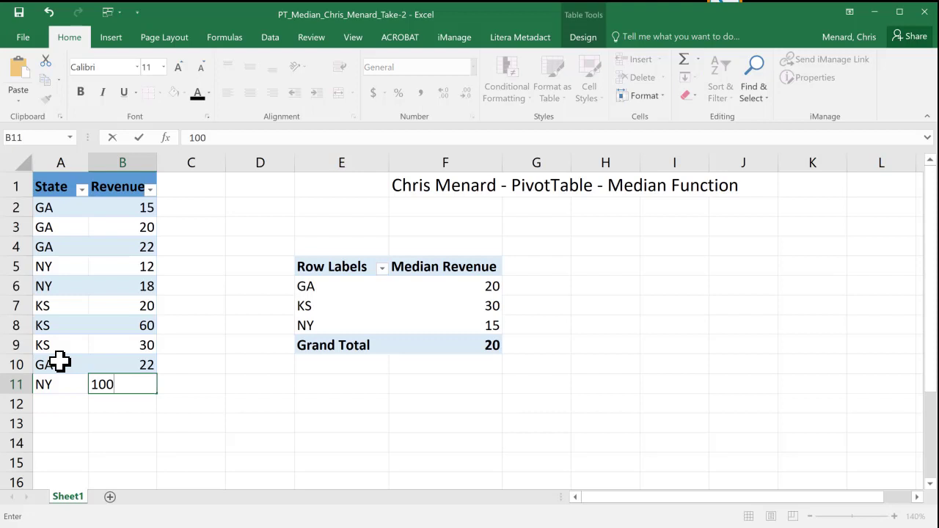
{"action": "key", "text": "Return"}
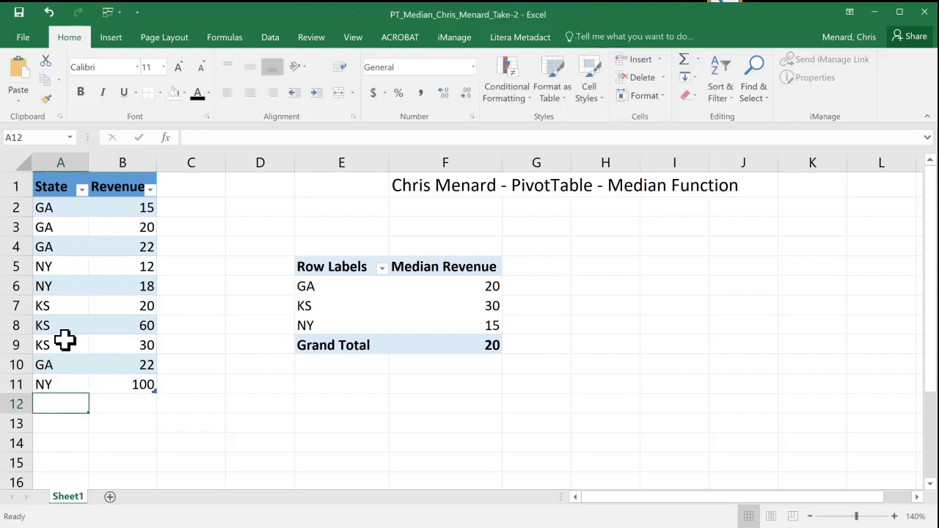
Step: Refresh the PivotTable so medians update to GA 21, KS 30, NY 18, total 21
{"action": "left_click", "coordinate": [328, 286]}
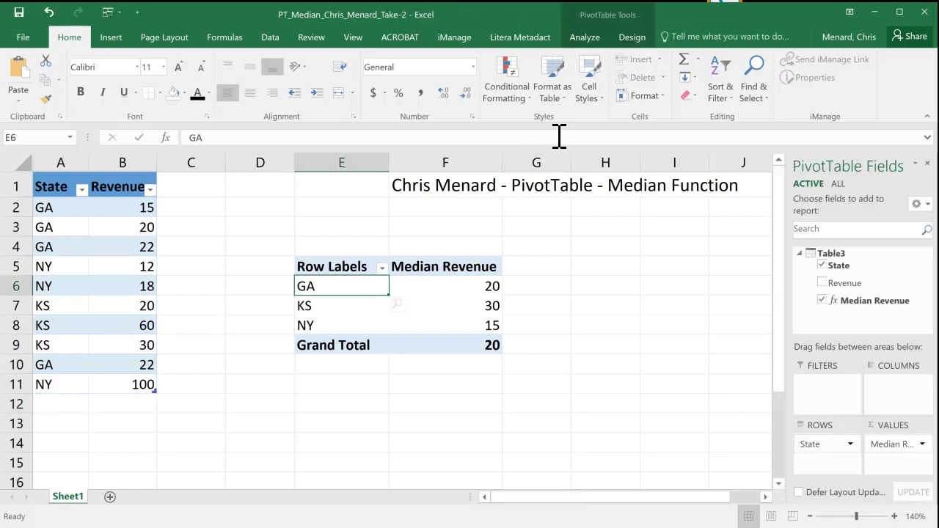
{"action": "left_click", "coordinate": [587, 38]}
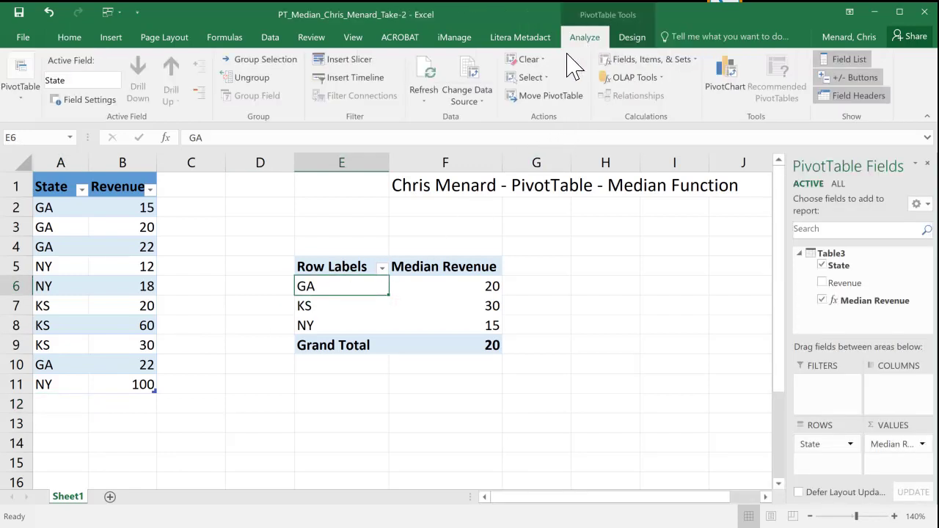
{"action": "left_click", "coordinate": [427, 73]}
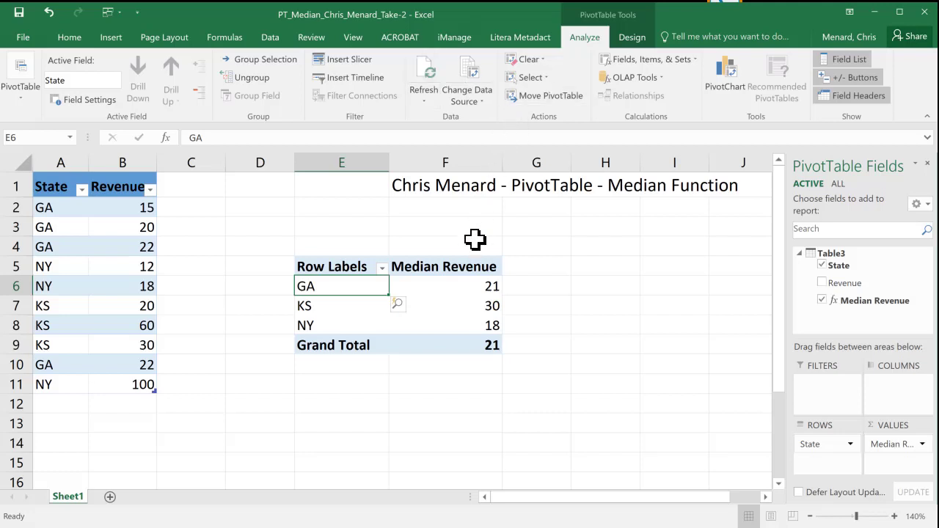
{"action": "left_click", "coordinate": [463, 327]}
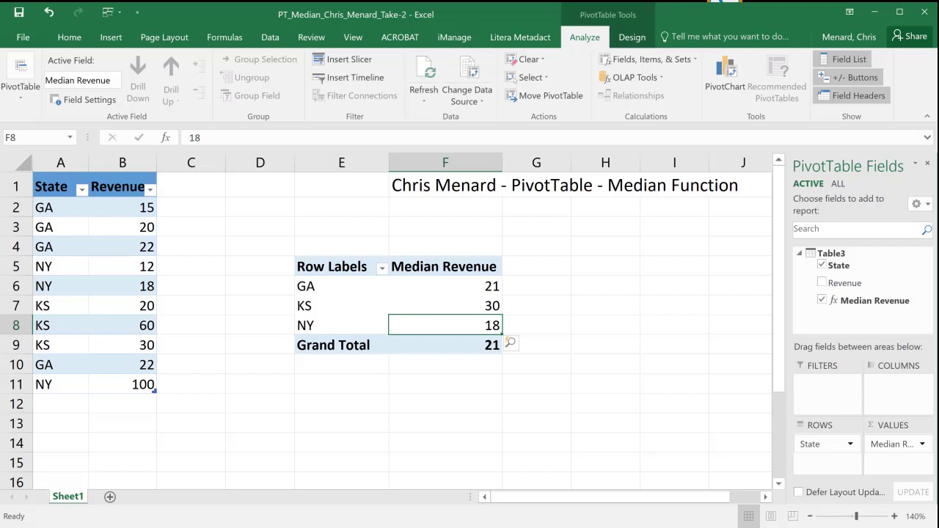